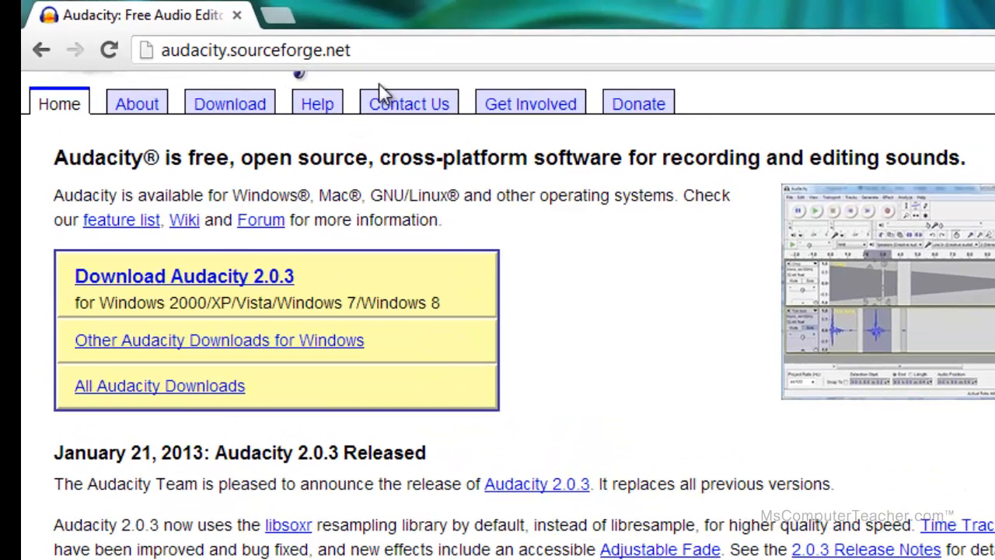
Bring the empty Audacity window to the screen centre and maximize it over the browser
left_click_drag(384, 52, 157, 51)
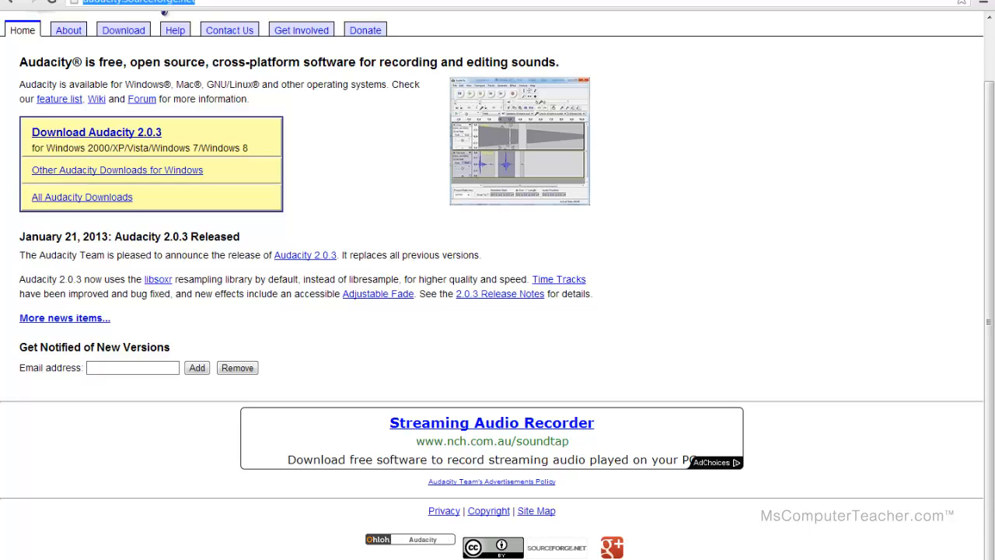
left_click_drag(311, 79, 601, 71)
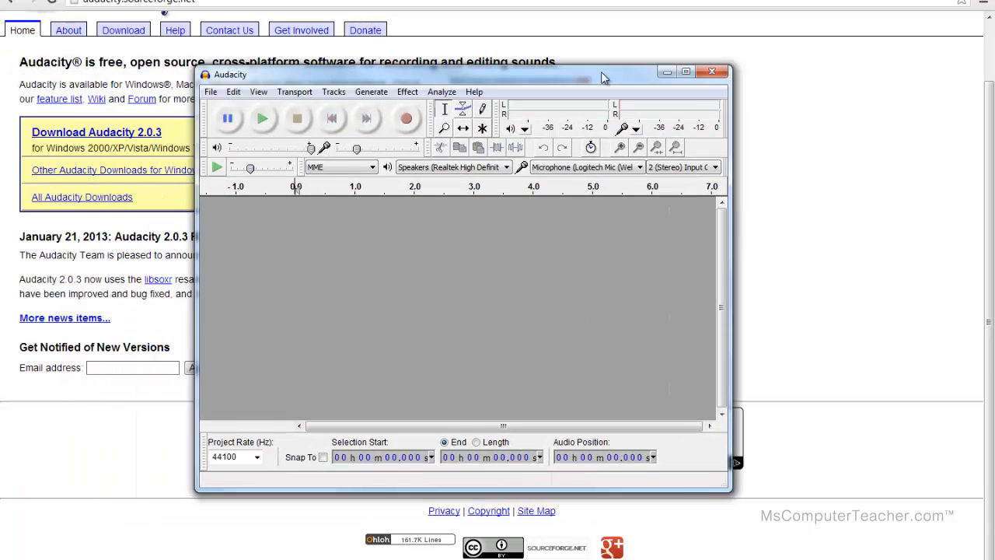
left_click(686, 72)
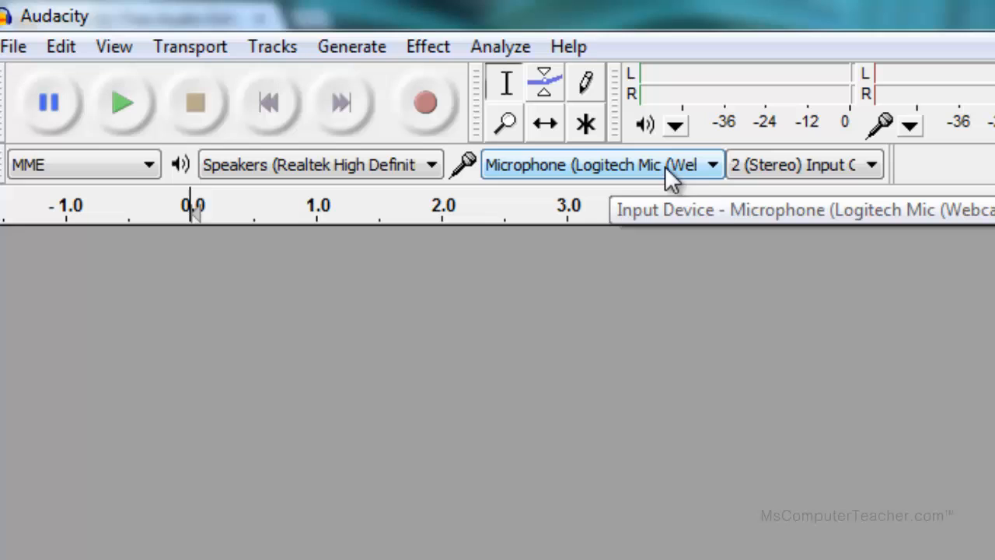
Record about eight seconds of voice from the Logitech webcam microphone, then stop
left_click(711, 164)
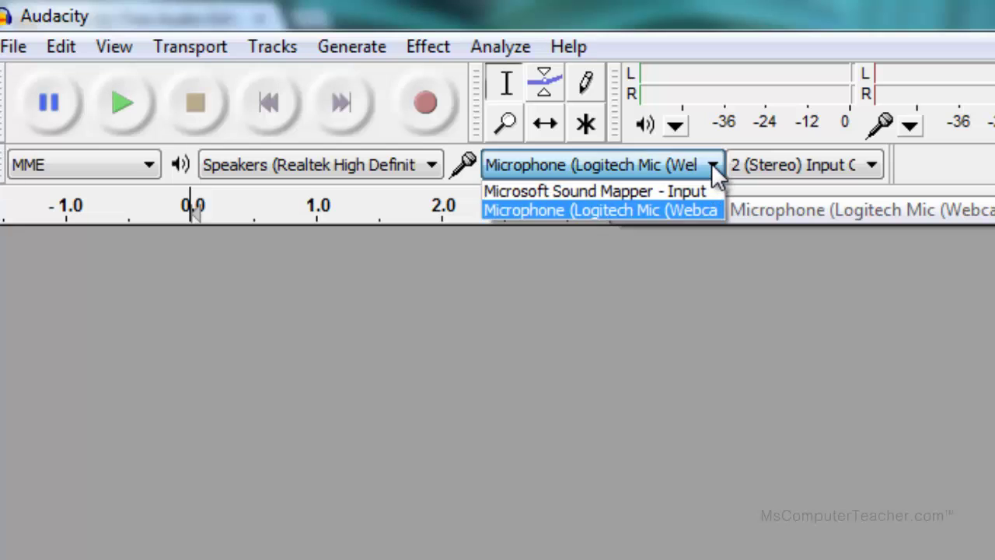
left_click(668, 210)
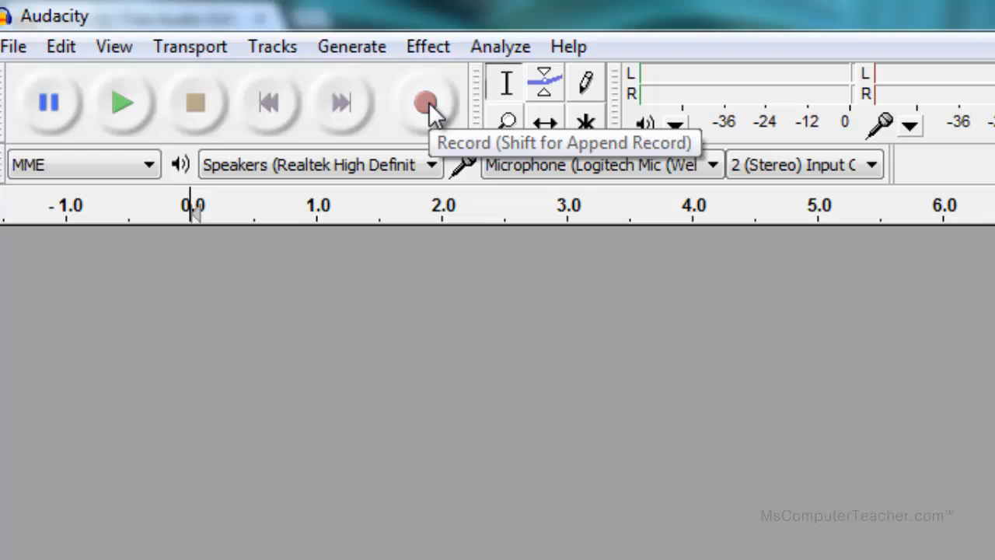
left_click(237, 43)
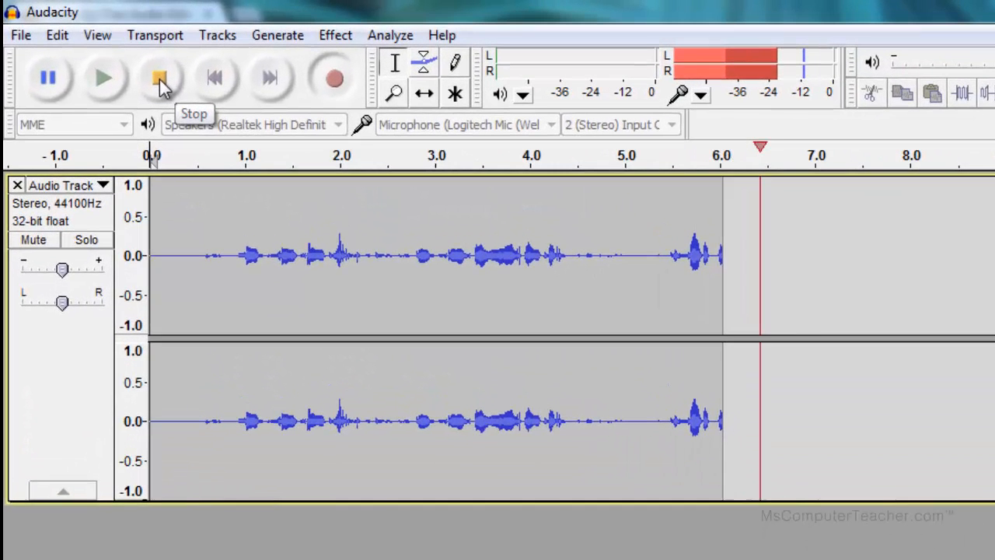
left_click(159, 79)
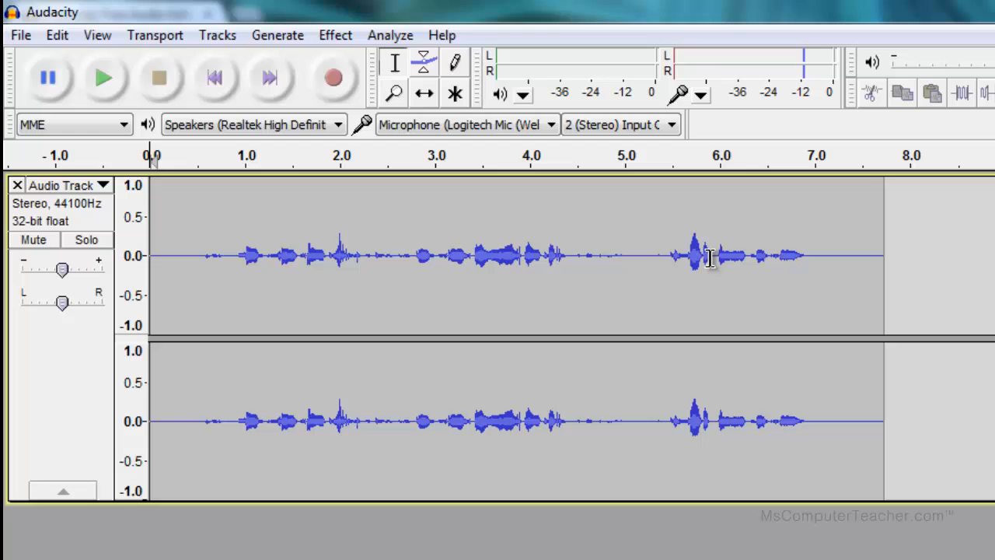
left_click(165, 233)
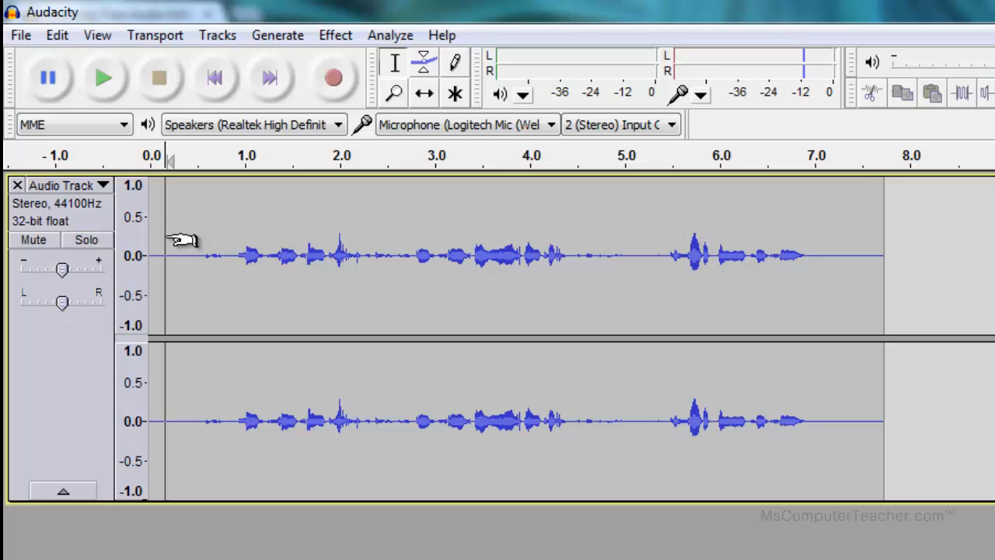
left_click(151, 241)
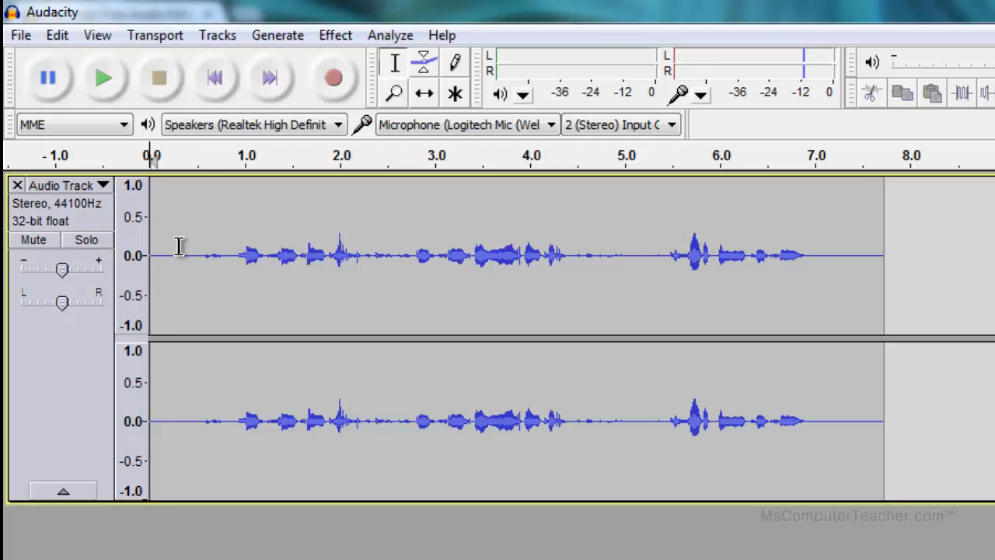
key("space")
Delete the audio from 5.0 seconds to the end and play the clip back from the start
left_click(628, 185)
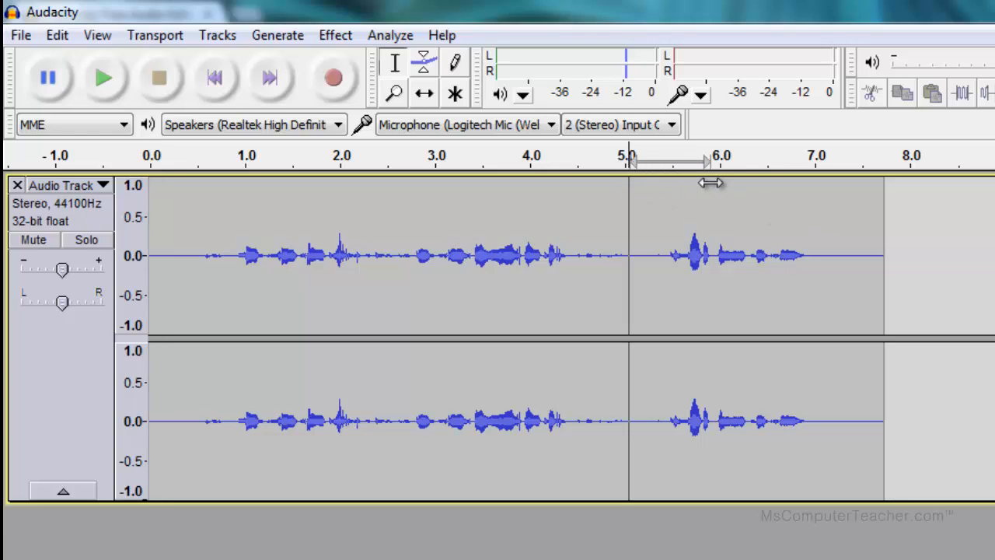
left_click_drag(644, 200, 902, 226)
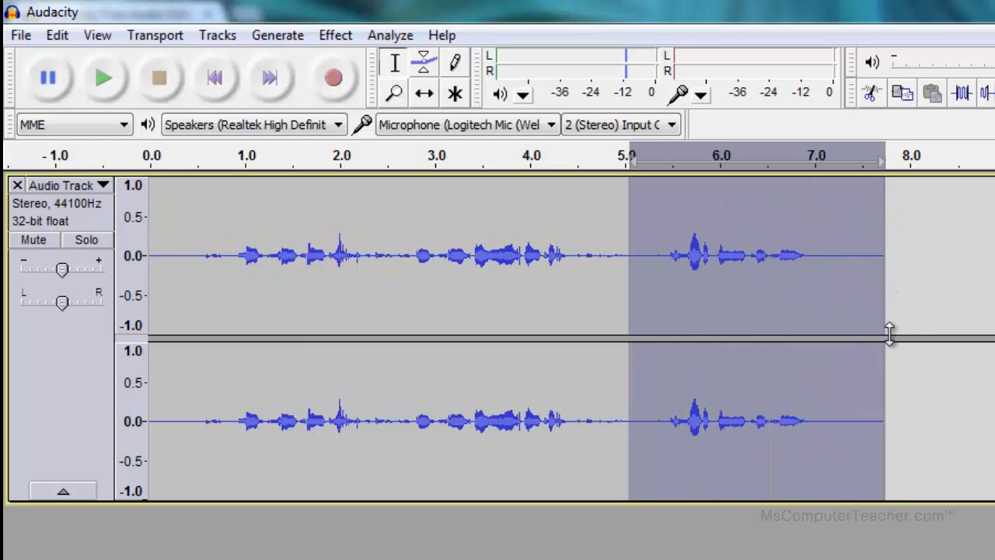
key("Delete")
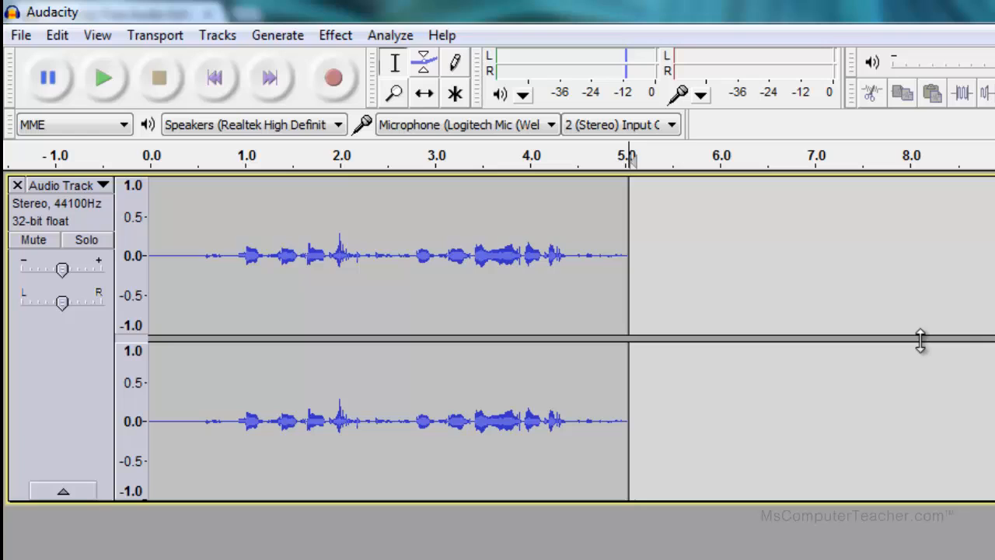
left_click(154, 200)
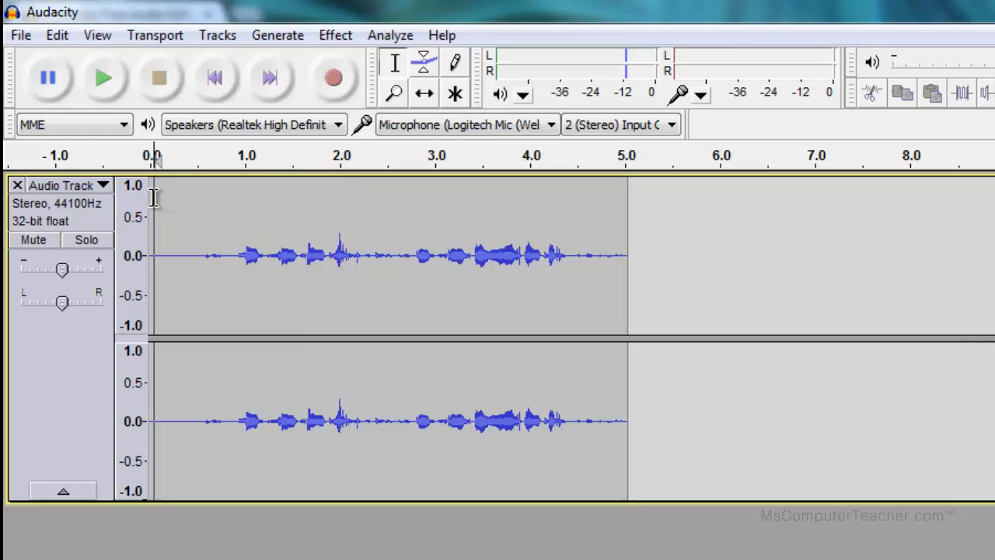
left_click(104, 81)
Delete the leftover 4.8–5.1 s tail and play the trimmed clip again
left_click(609, 228)
left_click_drag(609, 228, 633, 237)
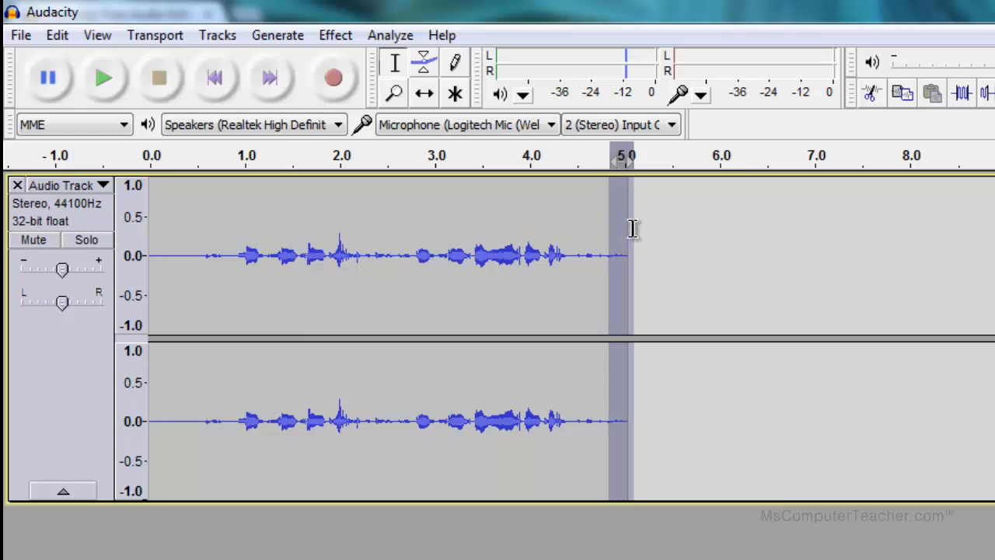
key("Delete")
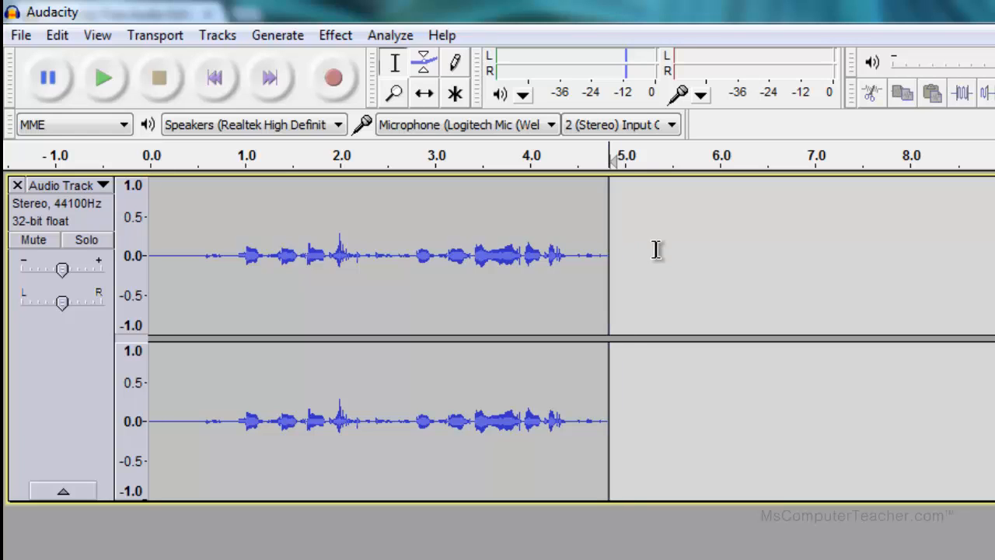
left_click(163, 207)
key("space")
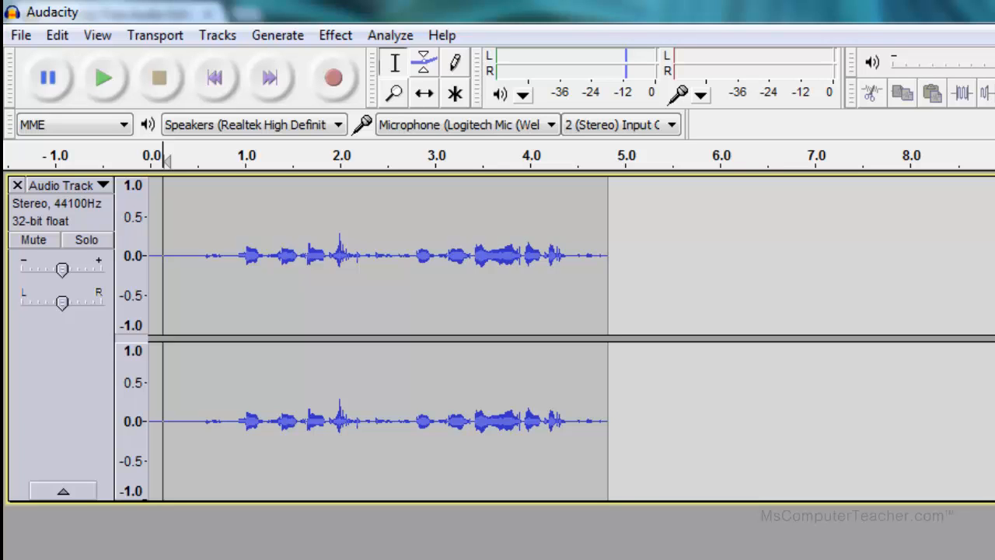
Save the recording as Audacity project 'test' on the Desktop, dismissing the project-file warning
left_click(21, 38)
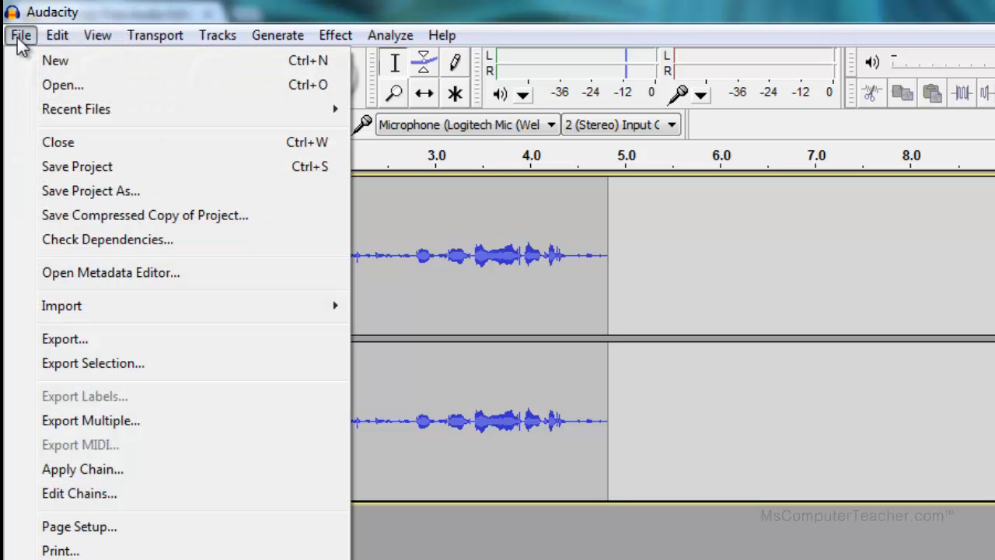
left_click(68, 192)
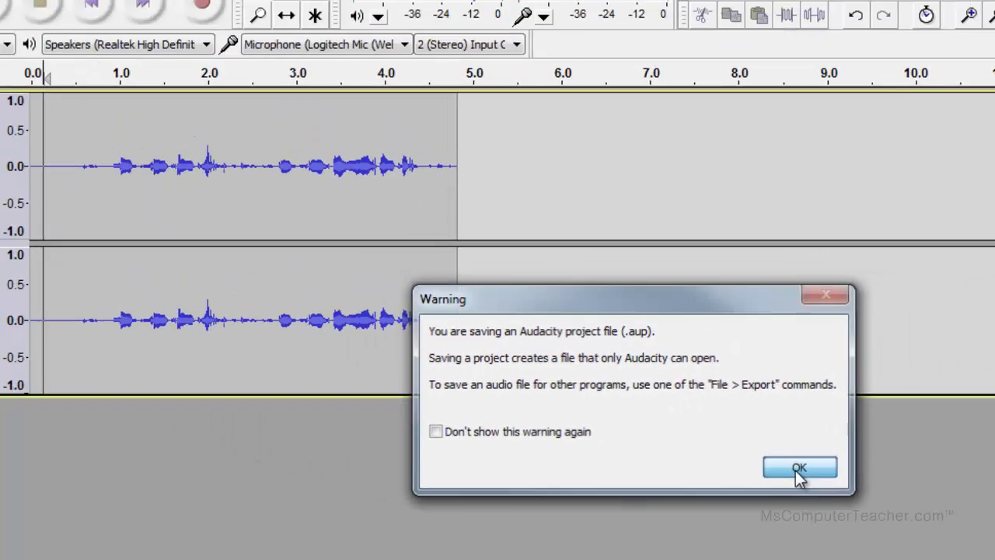
left_click(799, 470)
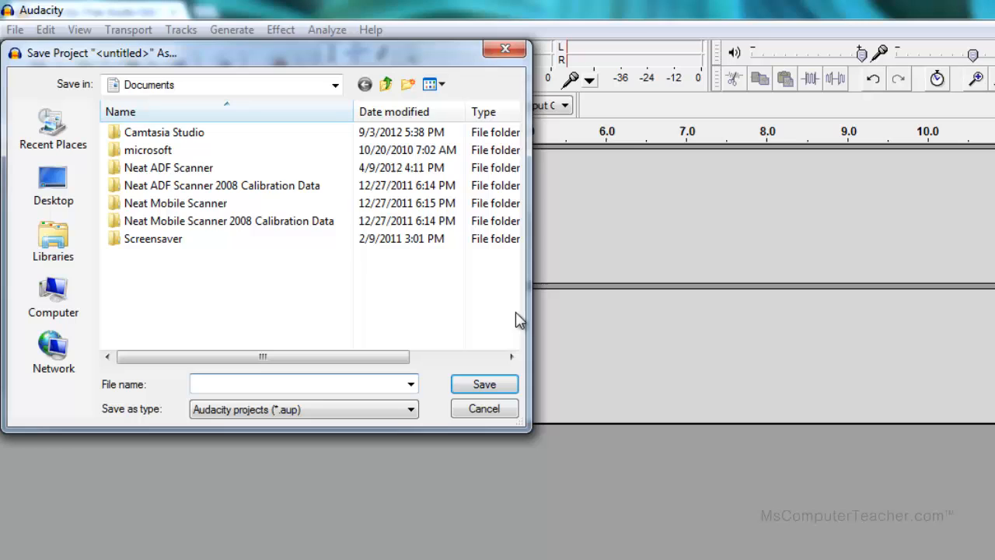
left_click(67, 199)
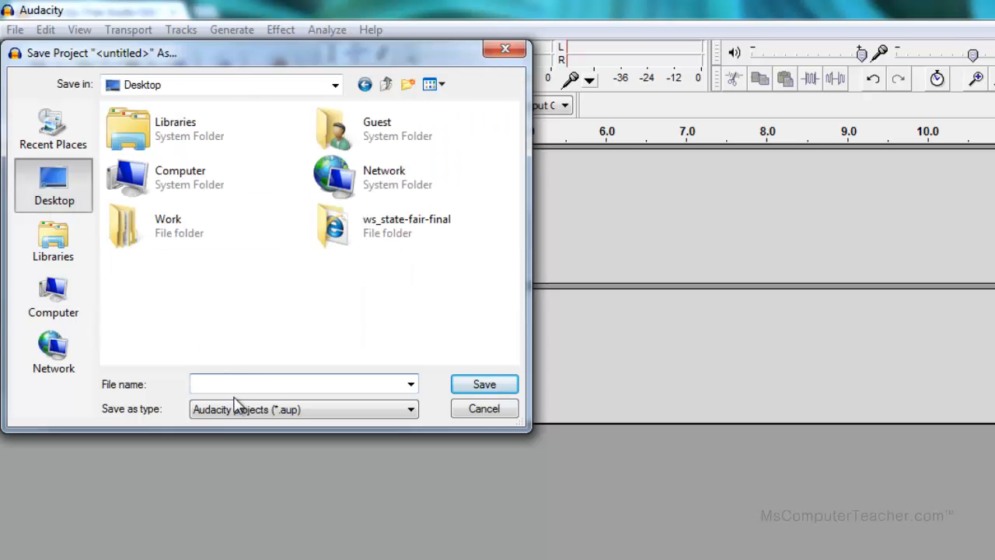
type("test")
left_click(466, 384)
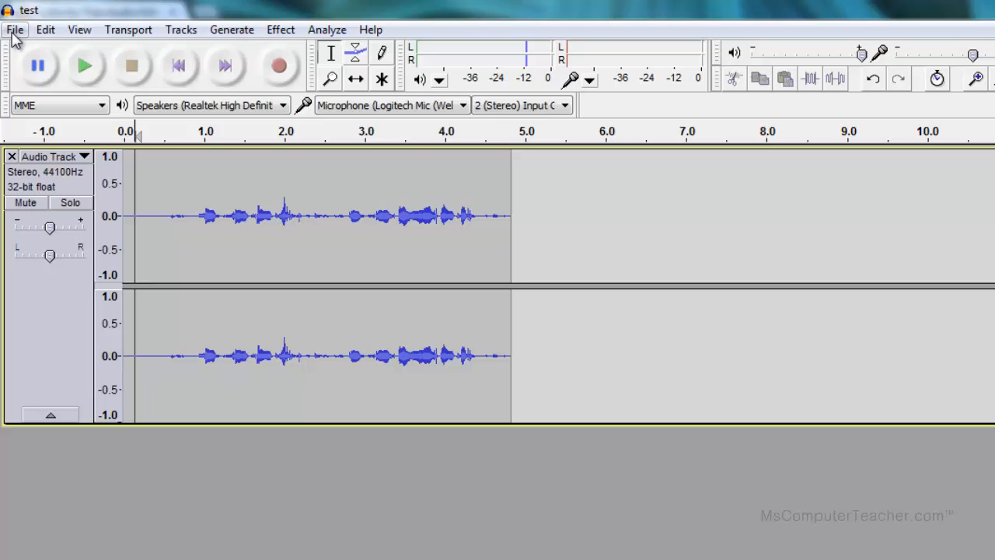
Start an export of the clip with MP3 Files as the format
left_click(15, 31)
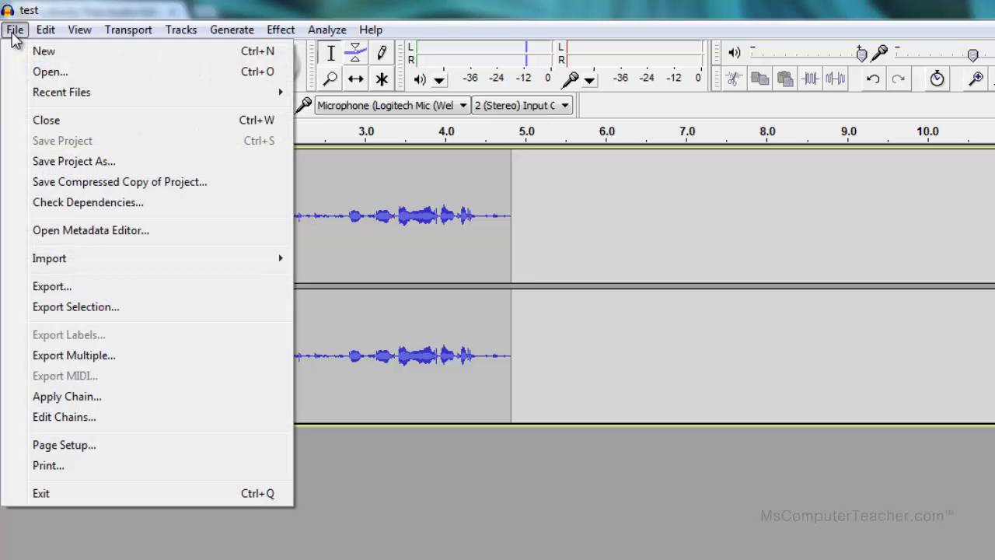
left_click(51, 287)
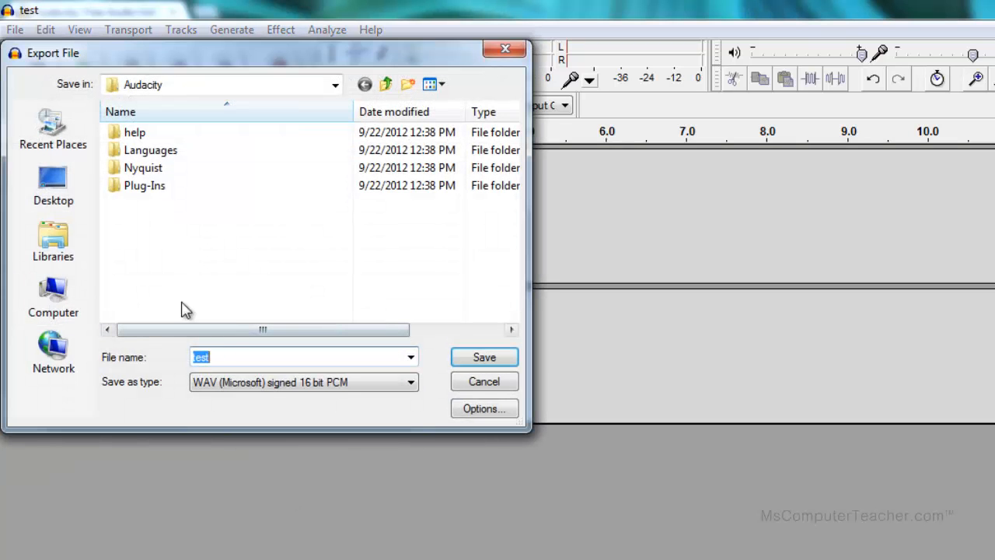
left_click(414, 384)
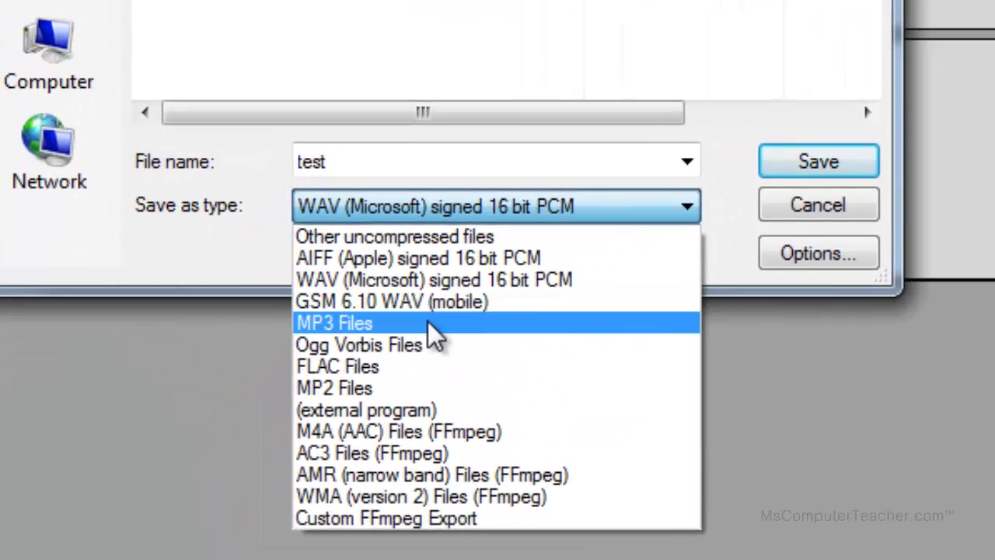
left_click(436, 336)
left_click(639, 383)
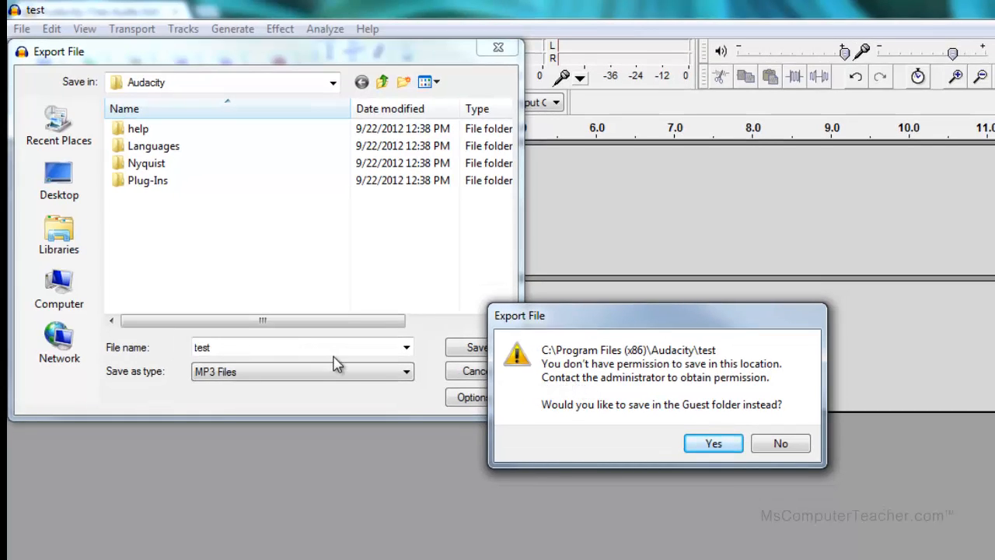
Decline the Guest folder and save the MP3 export 'test' to the Desktop instead
left_click(781, 443)
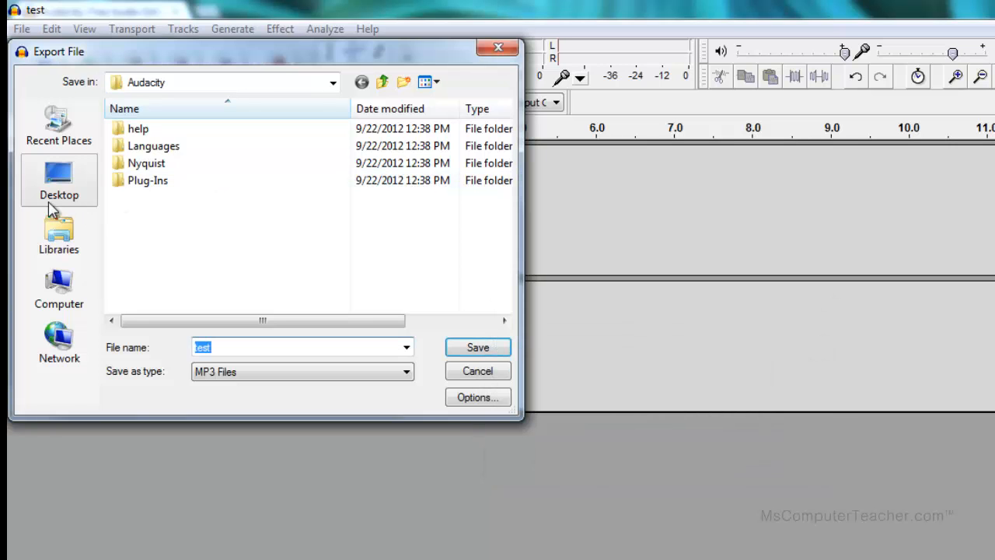
left_click(57, 194)
left_click(486, 349)
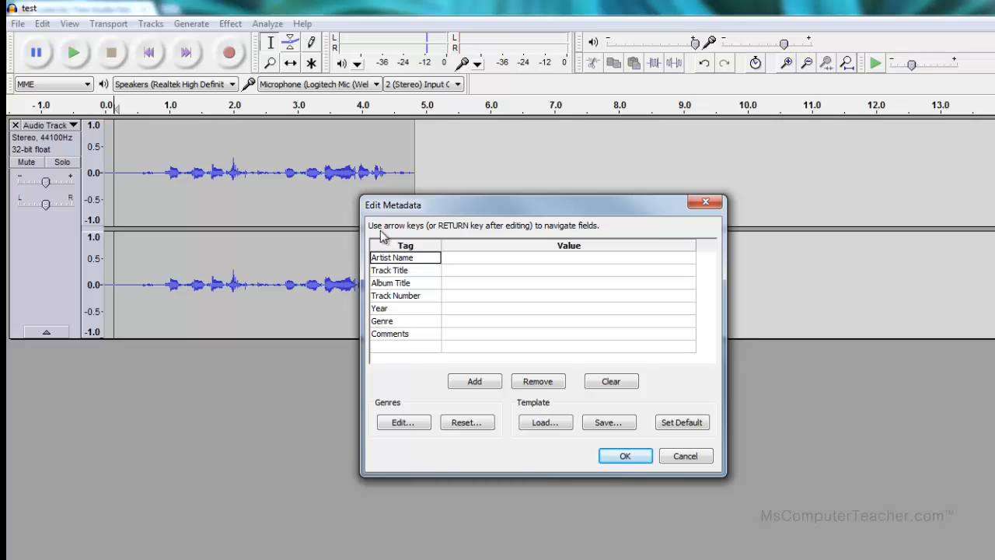
Fill the Artist Name and Comments 'Test audio file' tags and confirm the metadata
left_click(457, 259)
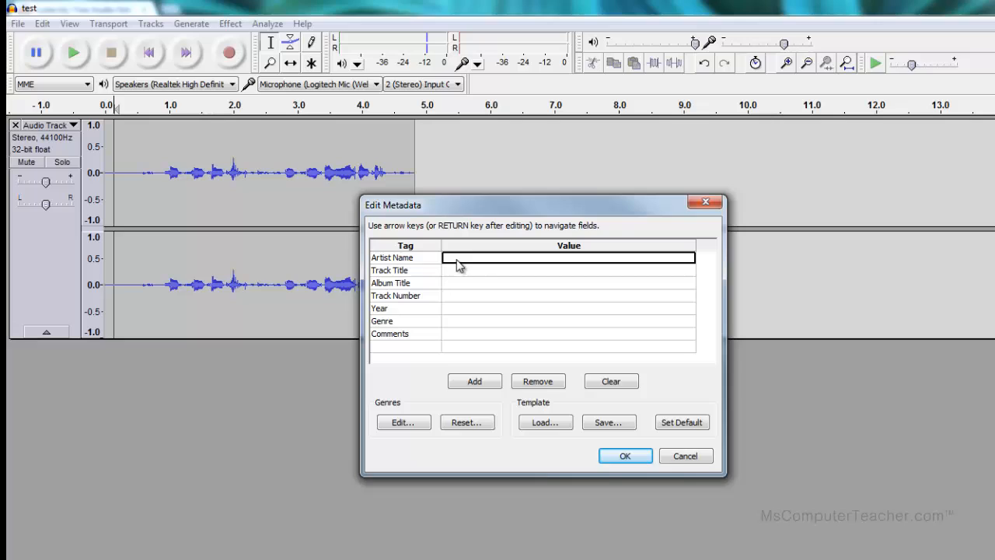
type("Ms. Compu")
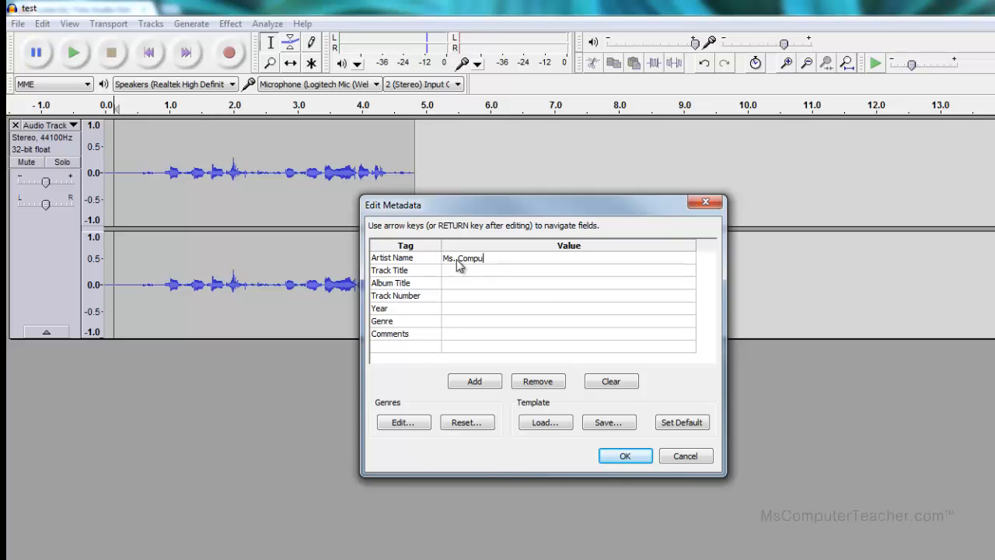
type("ter Teacher")
left_click(452, 334)
type("T")
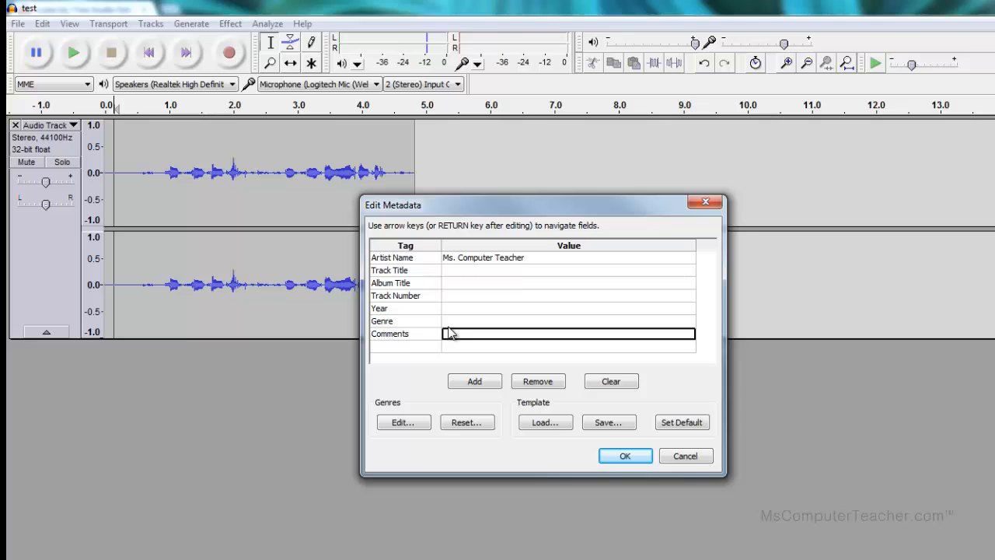
type("est audio ")
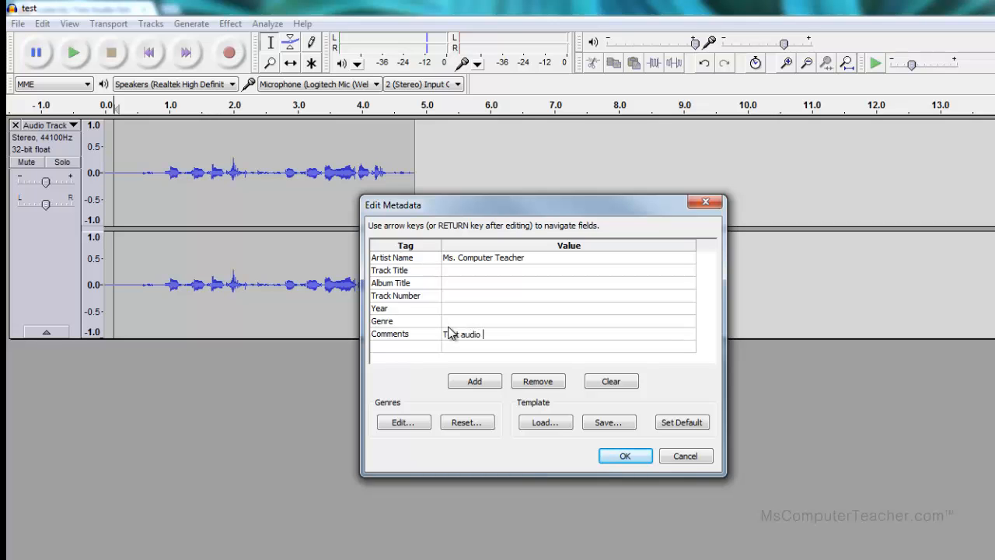
type("file")
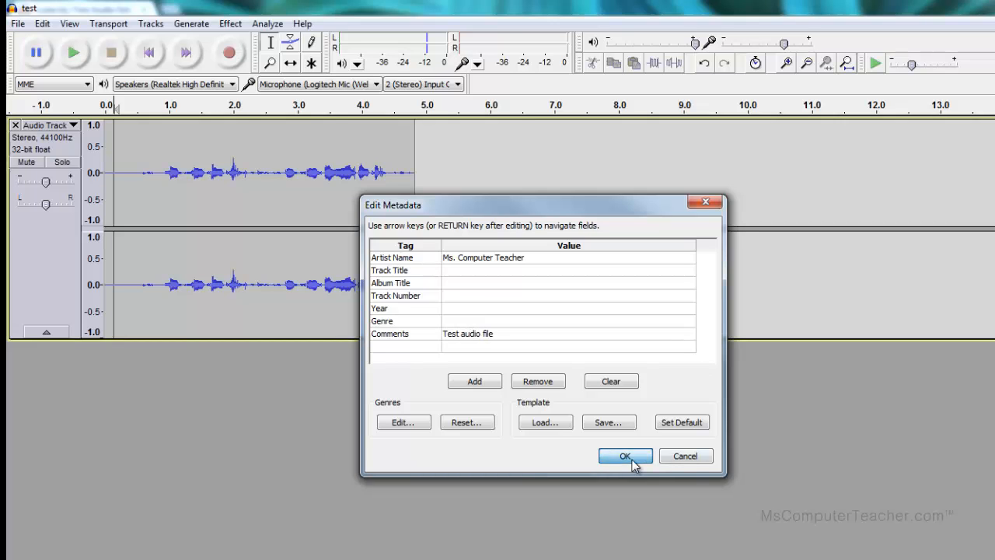
left_click(630, 458)
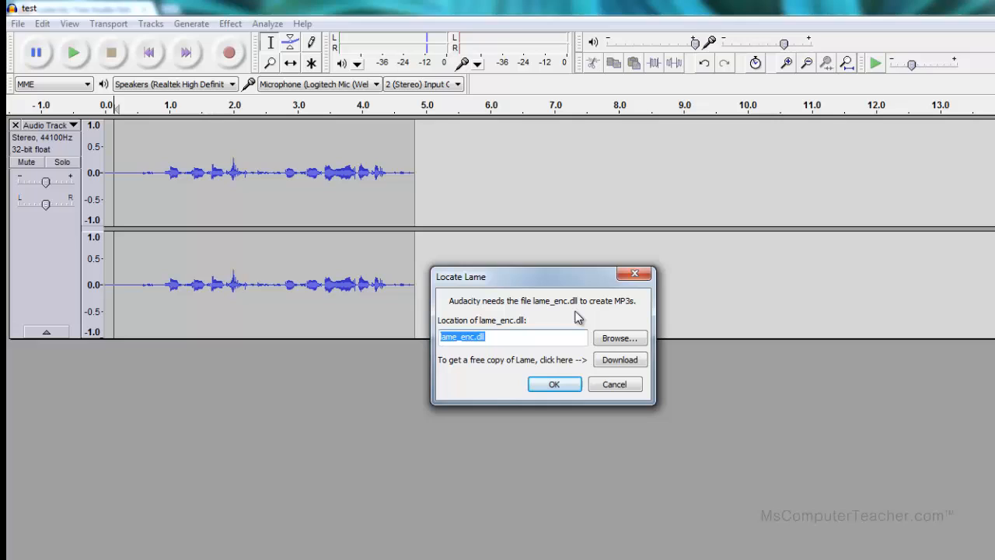
Cancel locating the LAME encoder and dismiss the 'Could not open MP3 encoding library' error
left_click(553, 387)
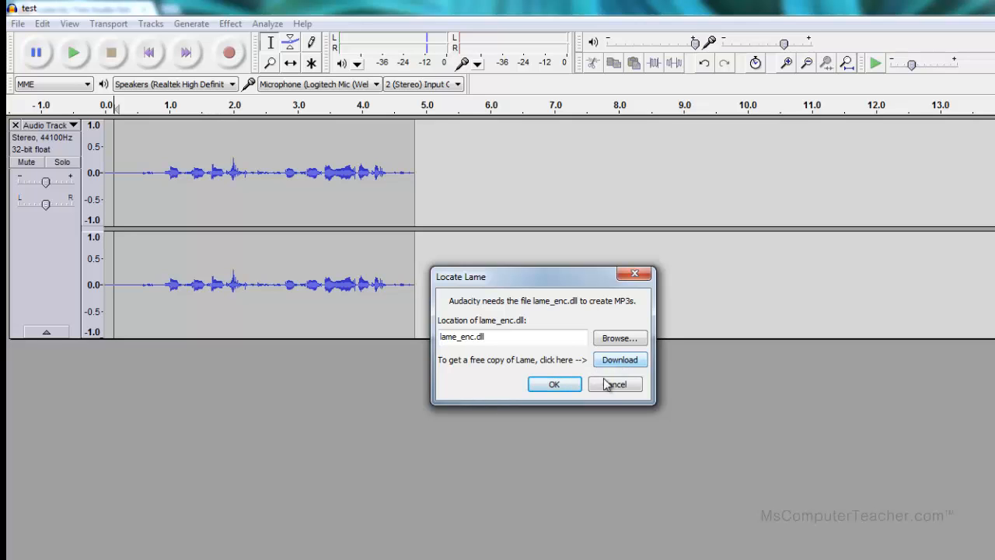
left_click(631, 388)
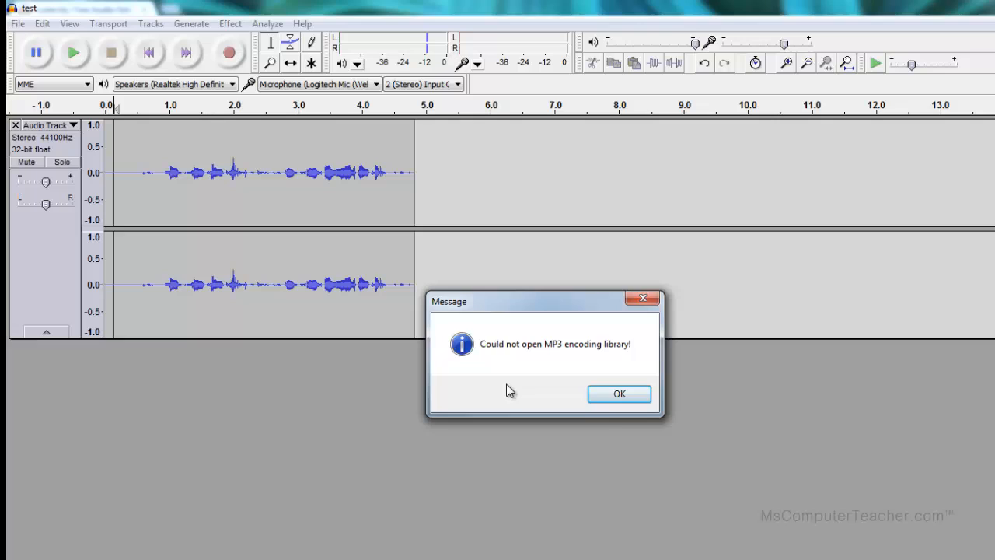
left_click(631, 400)
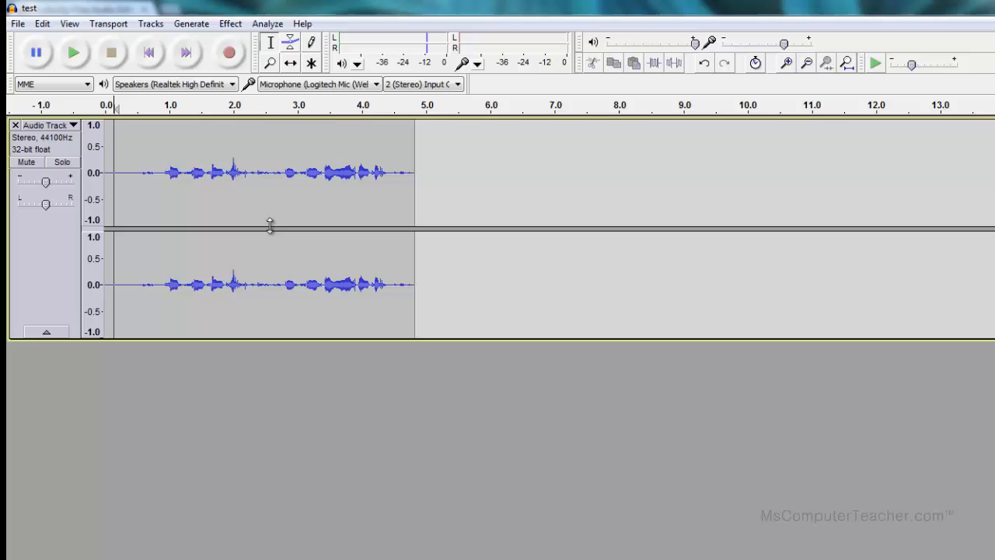
Export the clip as WAV (Microsoft) signed 16 bit PCM 'test' on the Desktop, keeping the existing tags
left_click(18, 23)
left_click(46, 227)
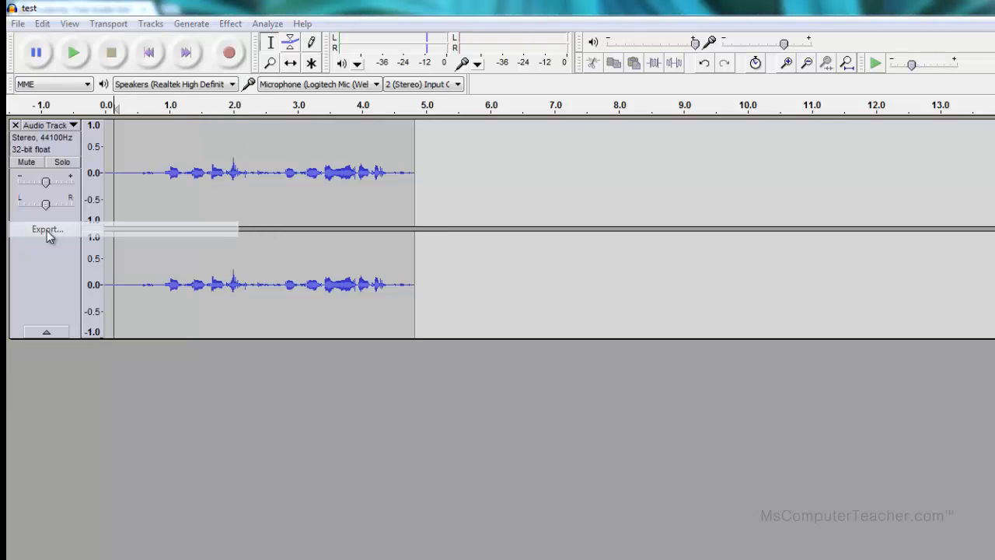
left_click(335, 306)
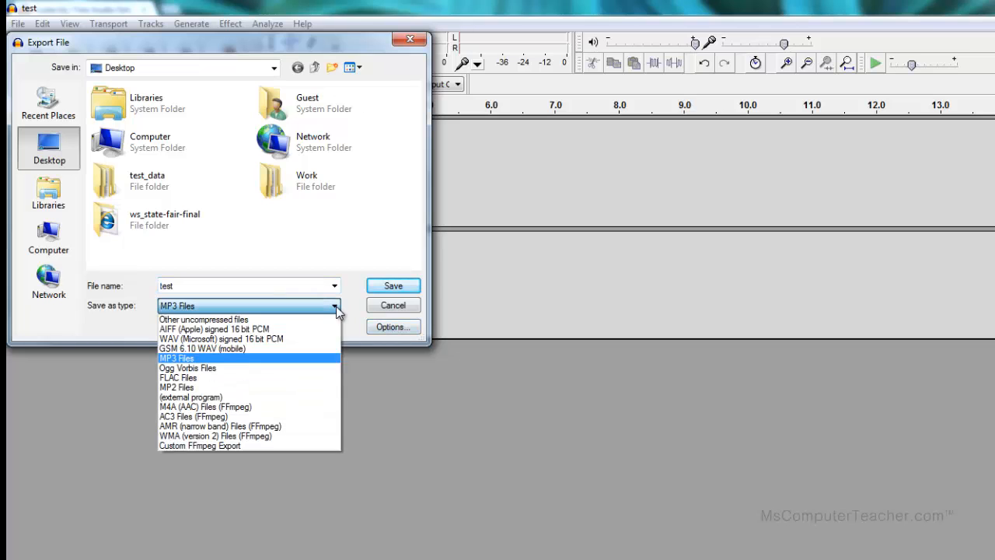
left_click(319, 338)
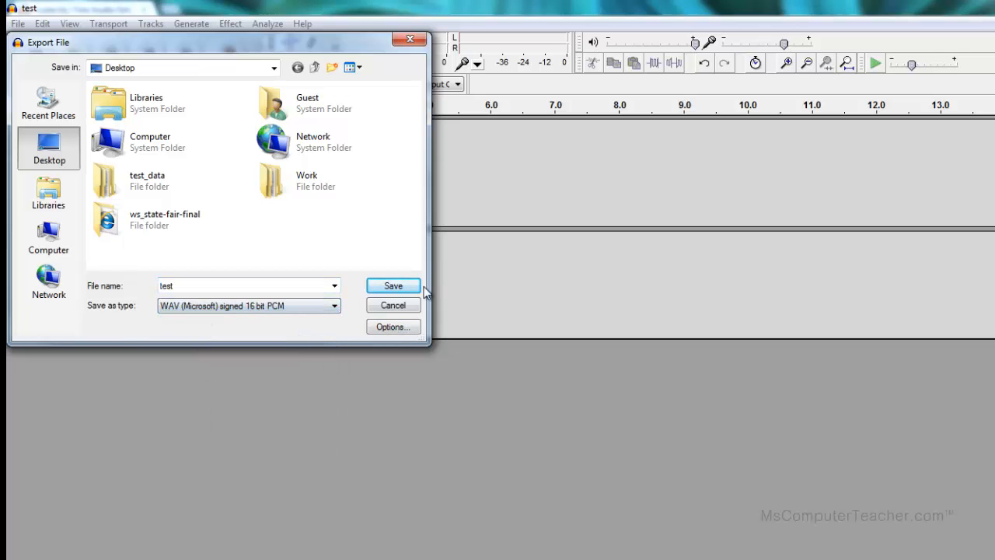
left_click(392, 288)
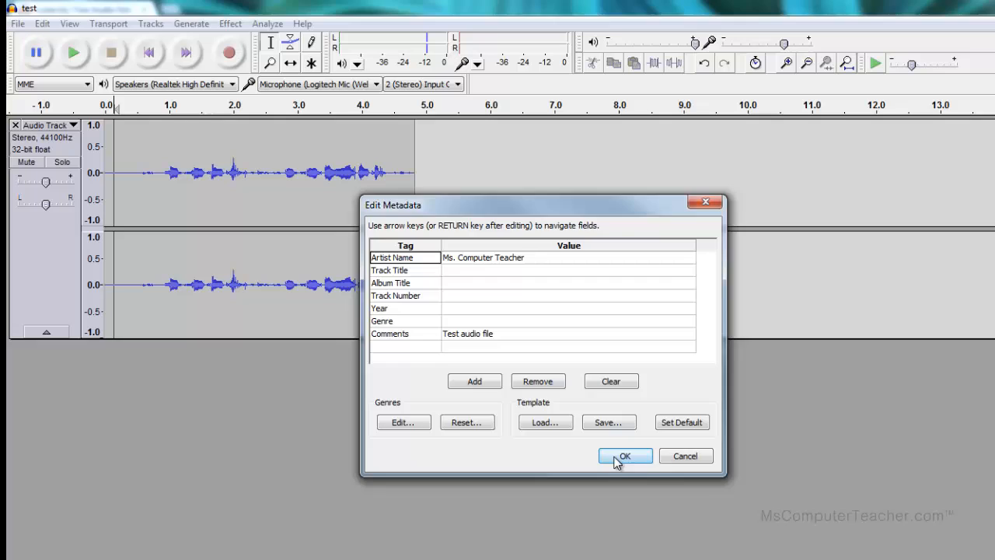
left_click(615, 463)
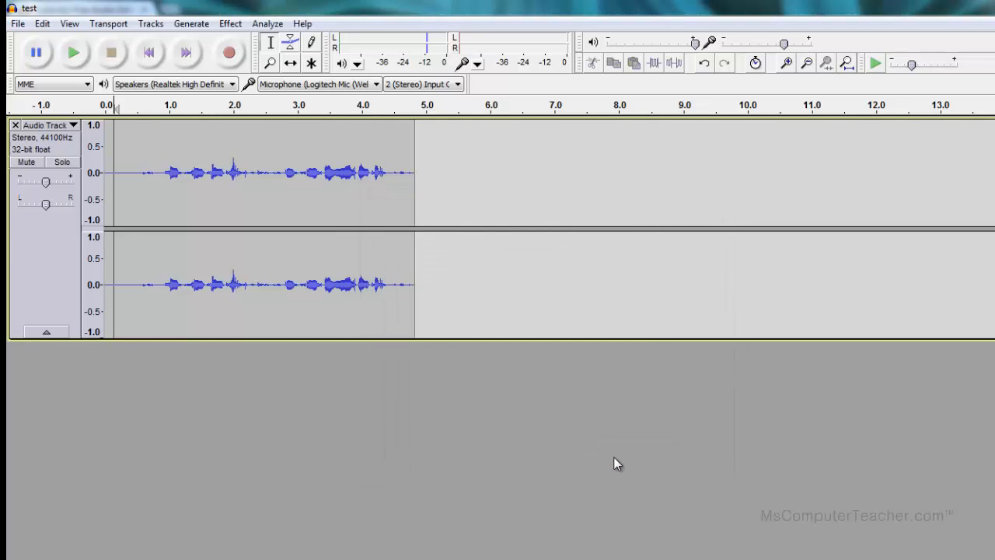